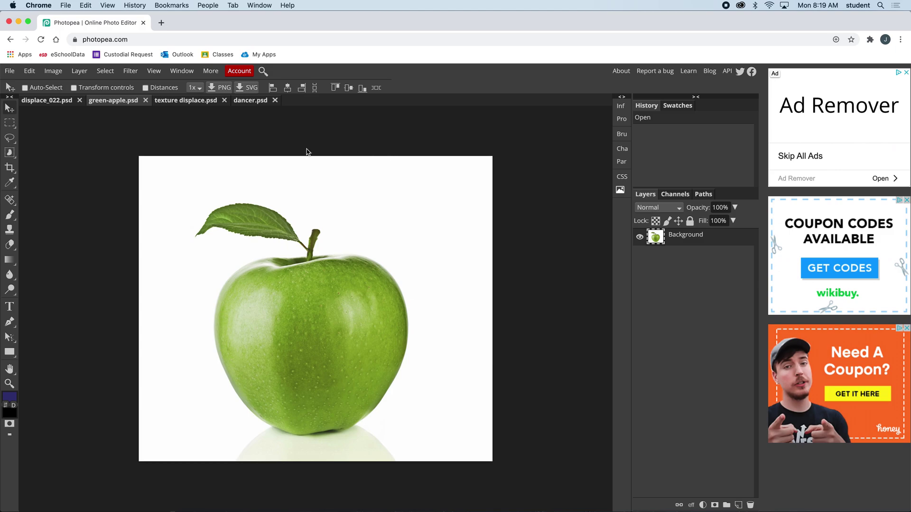
- Copy the whole cracked-rock texture and paste it into green-apple.psd as a new layer
click(188, 104)
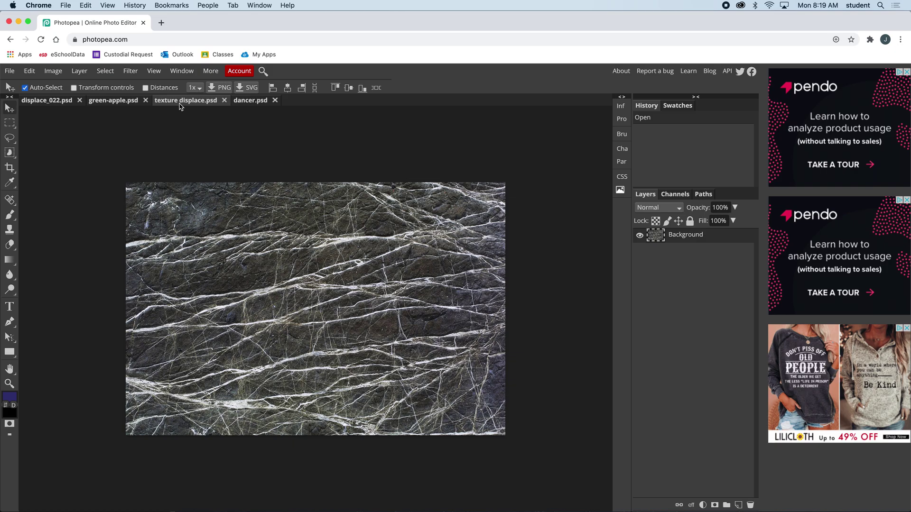
key(ctrl+a)
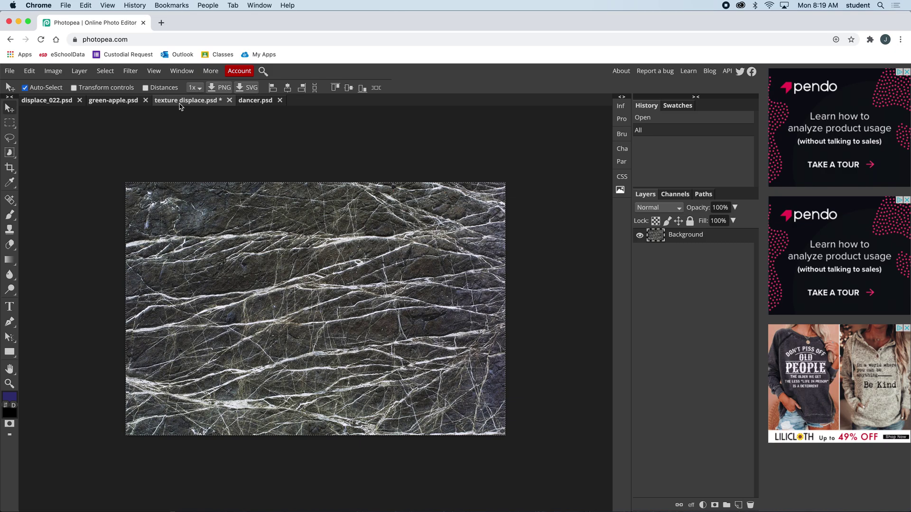
click(117, 101)
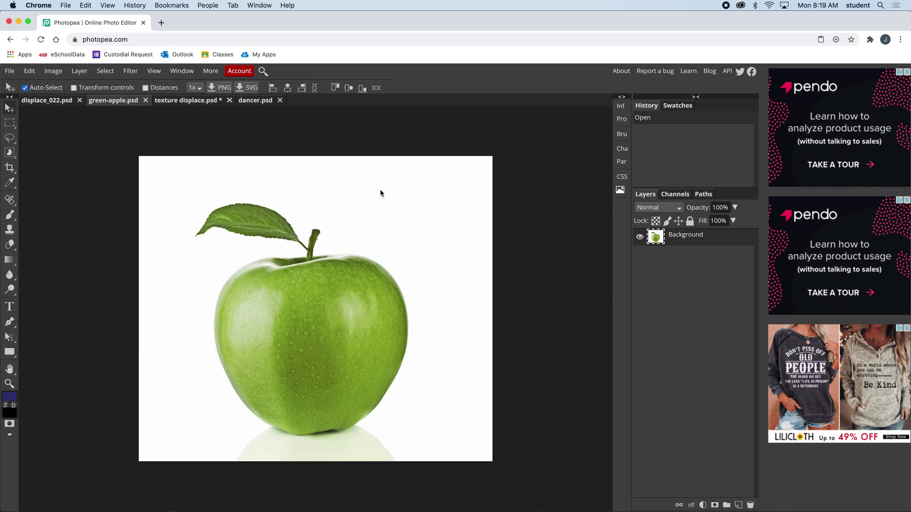
key(ctrl+v)
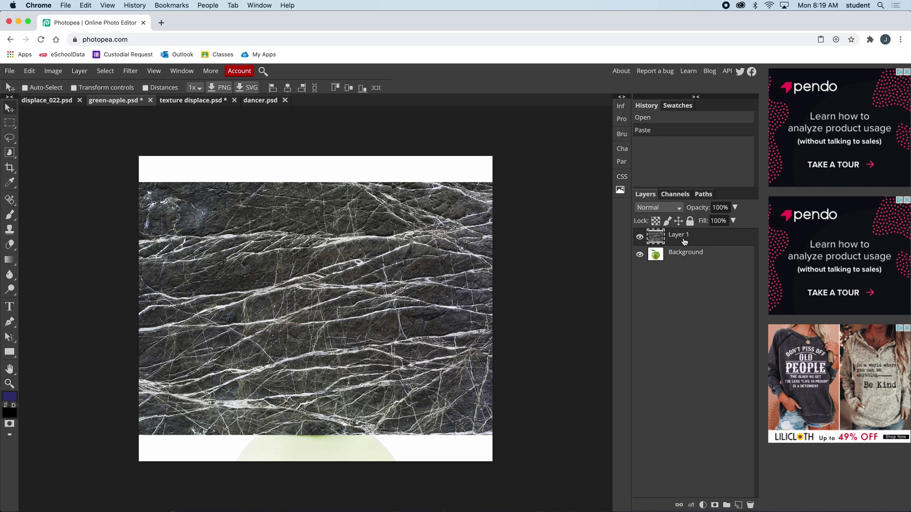
- Move the texture's Layer 1 below the apple Background layer in the Layers panel
mouse_move(684, 241)
mouse_down()
mouse_move(685, 264)
mouse_move(683, 242)
mouse_up()
key(super+m)
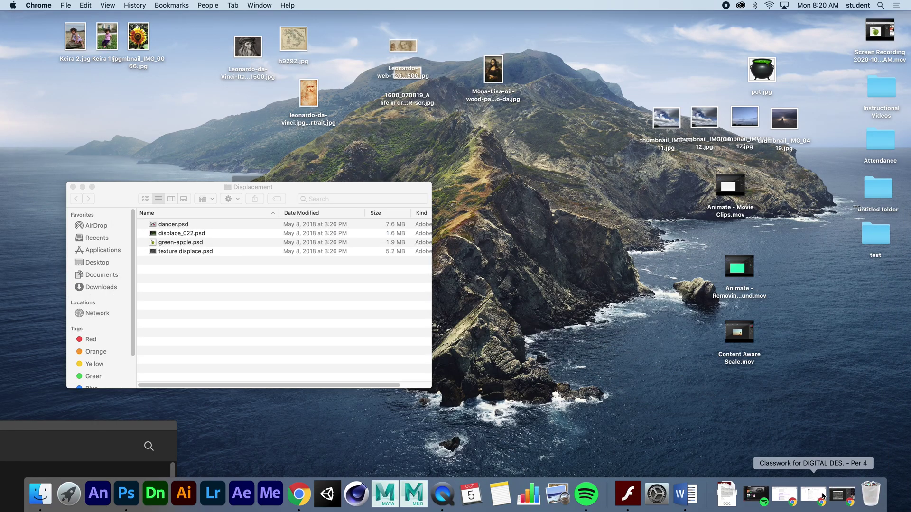
click(822, 496)
drag(671, 241, 674, 256)
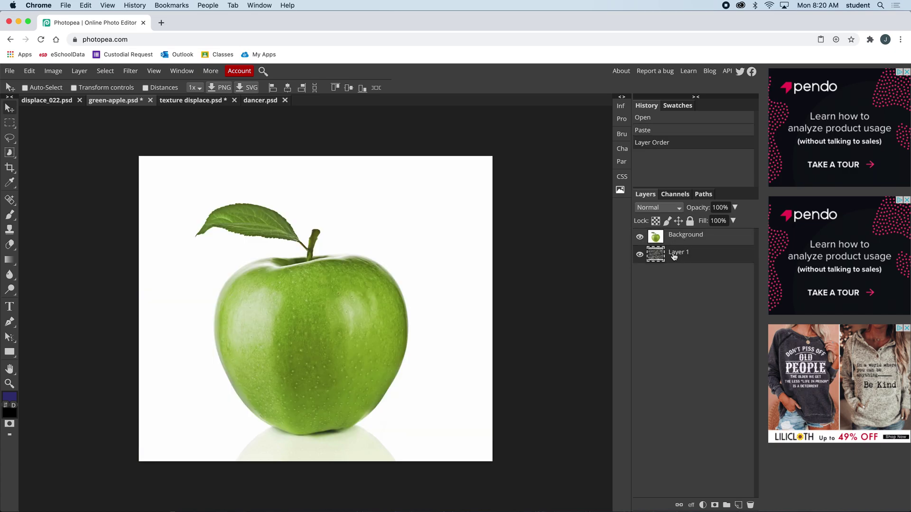
- Hide the apple Background layer so only the texture is visible
click(640, 238)
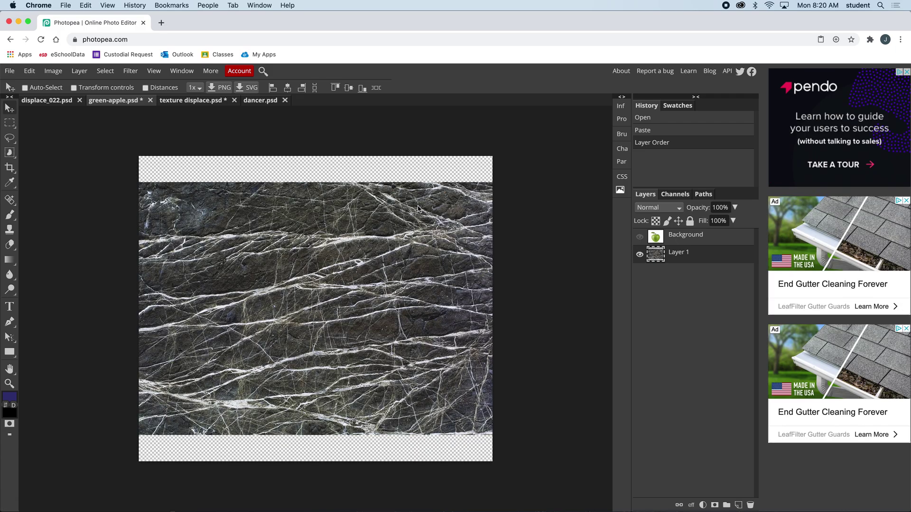
click(640, 238)
click(640, 238)
- Look up a forum thread about the displace filter in a new browser tab, then return to Photopea
key(super+t)
click(143, 26)
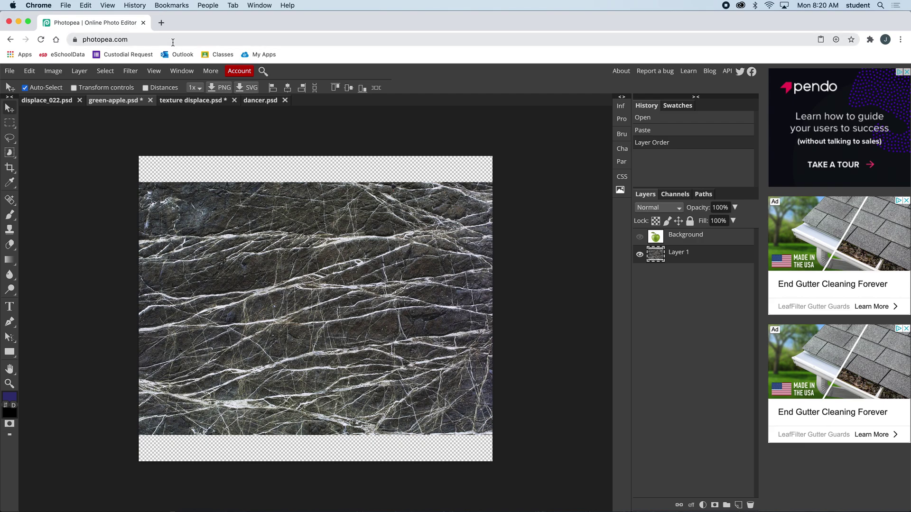
key(super+t)
text(reddit.com/r/photopea/comments/i0fetd/cant_take_advantage_of_displace_filter/)
key(Return)
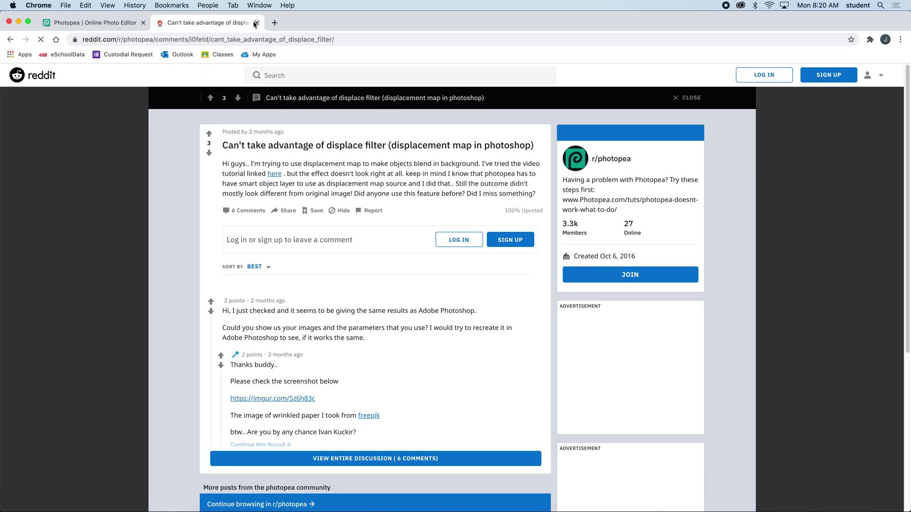
click(256, 23)
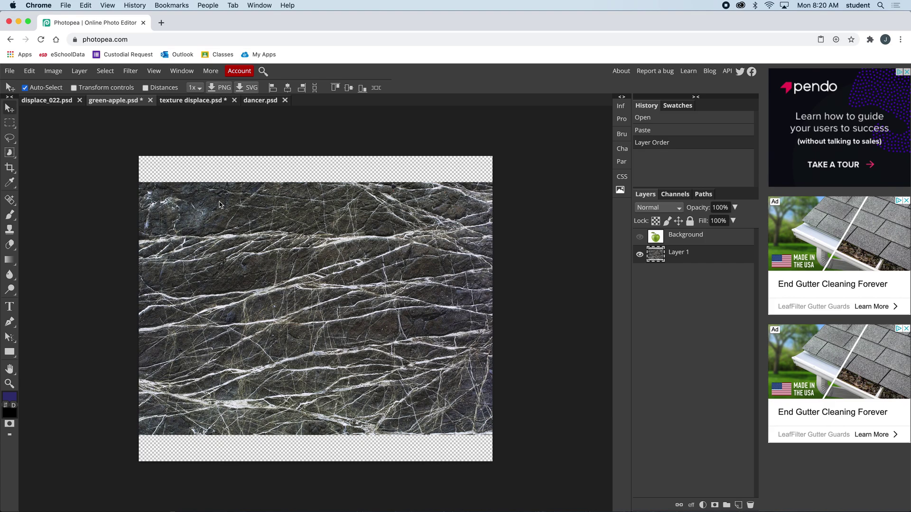
- Scale the texture layer past the canvas edges with Edit > Transform > Scale so it fills the canvas
click(197, 207)
click(29, 71)
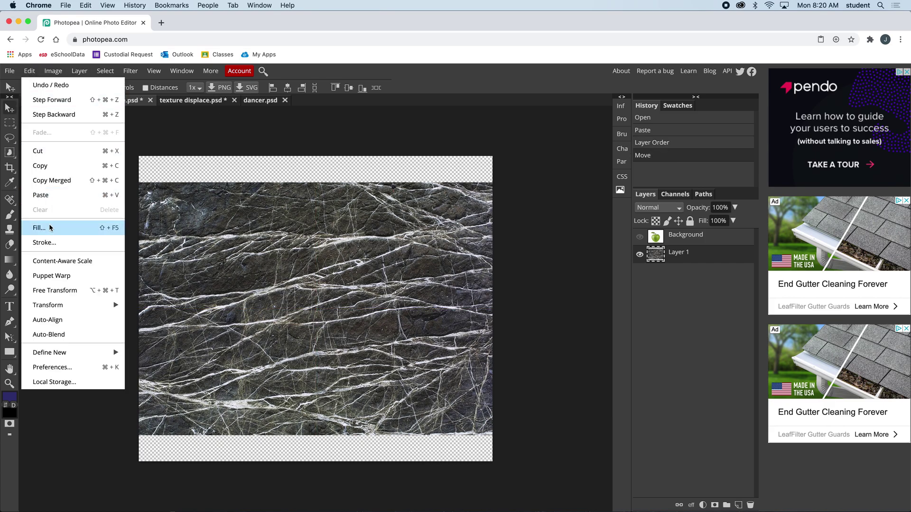
mouse_move(60, 307)
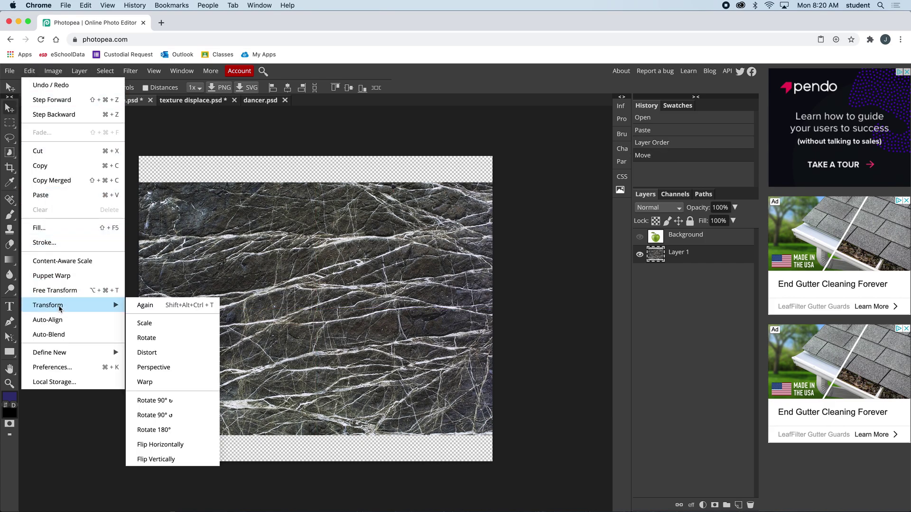
click(160, 327)
drag(493, 183, 541, 155)
drag(126, 435, 92, 465)
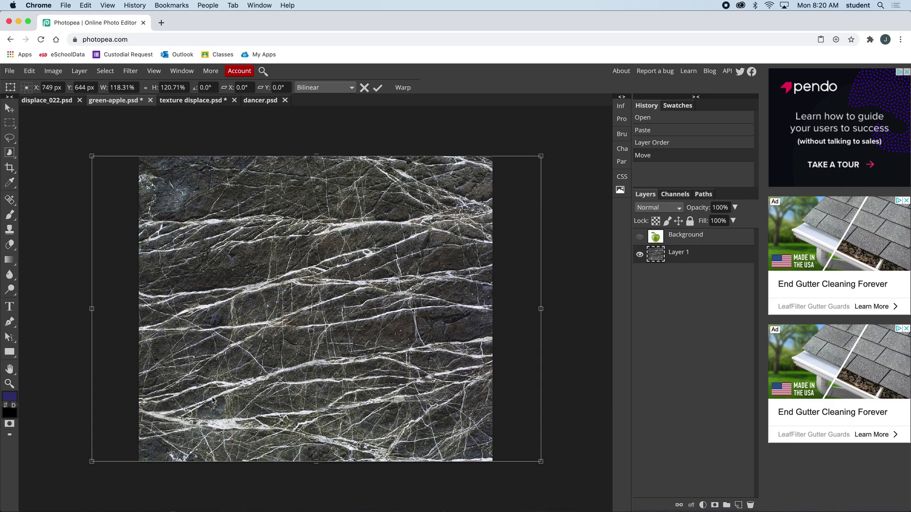
key(Return)
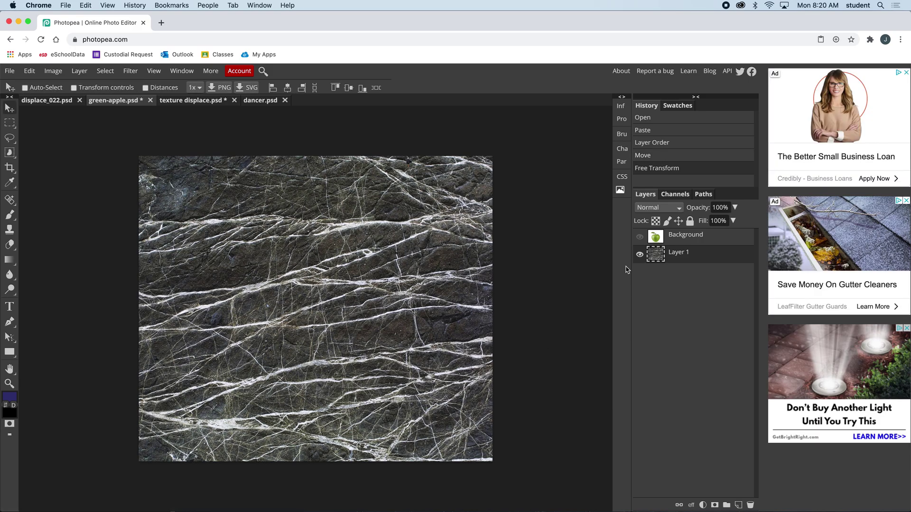
- Make the apple Background layer visible again and select the texture layer
click(639, 236)
click(686, 238)
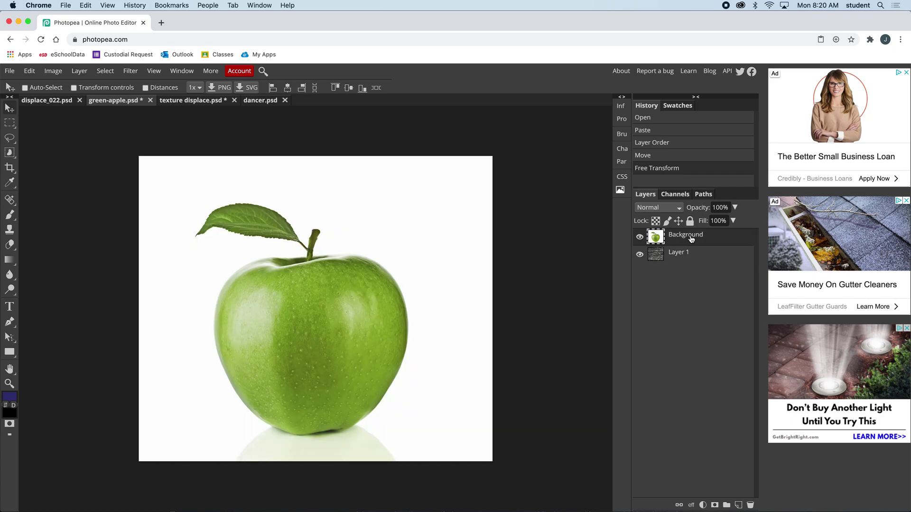
click(680, 259)
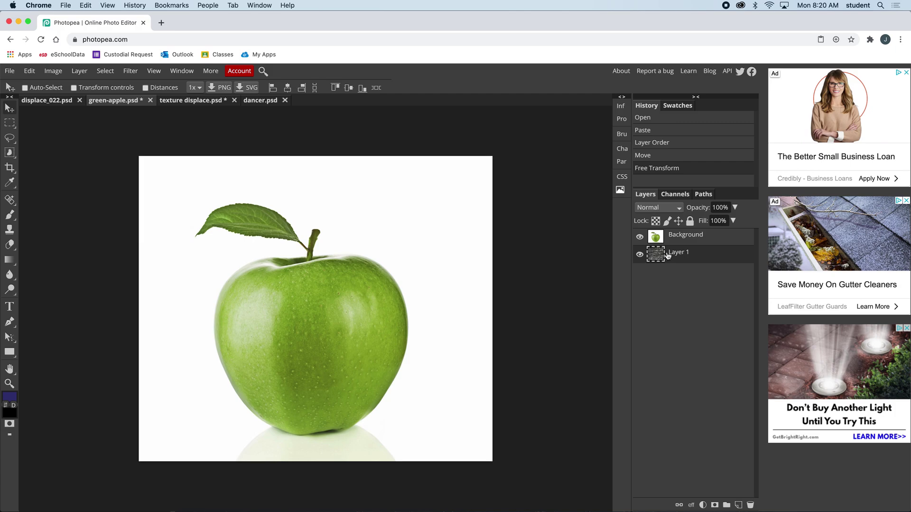
- Convert the texture Layer 1 into a smart object, then reselect the apple layer
right_click(700, 256)
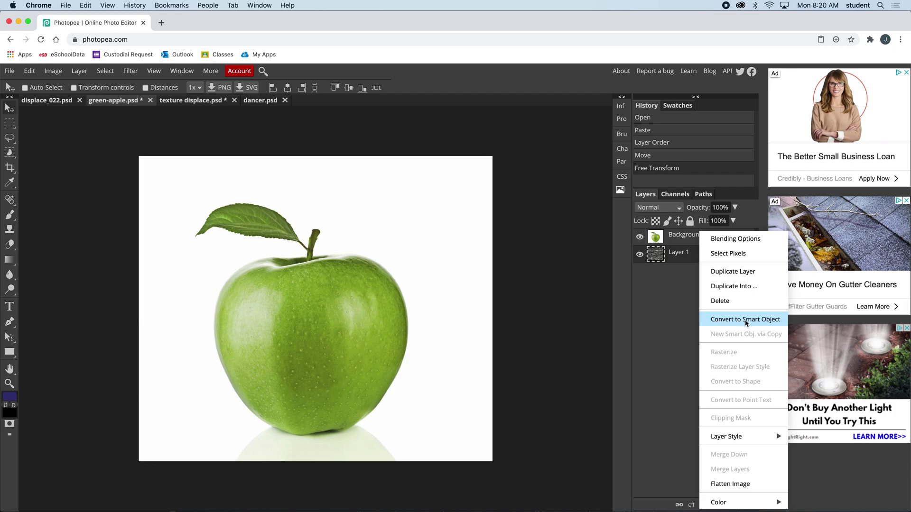
click(732, 323)
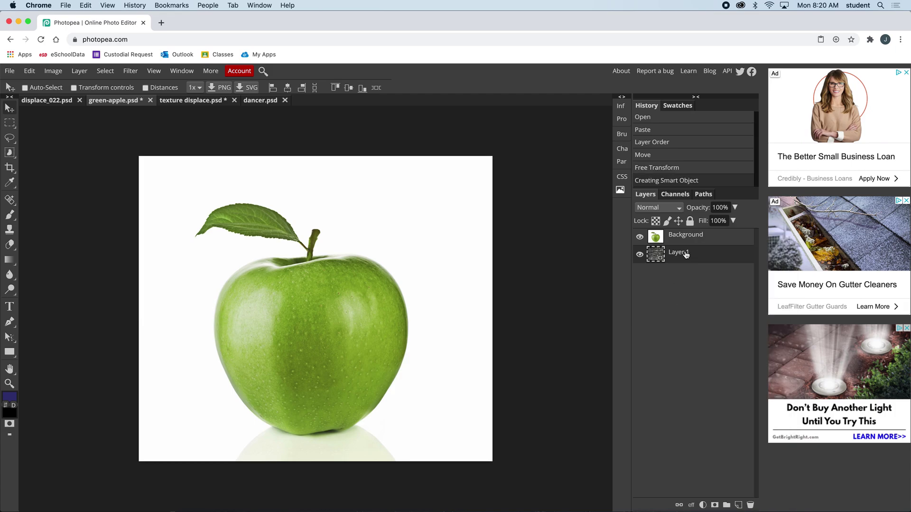
right_click(707, 256)
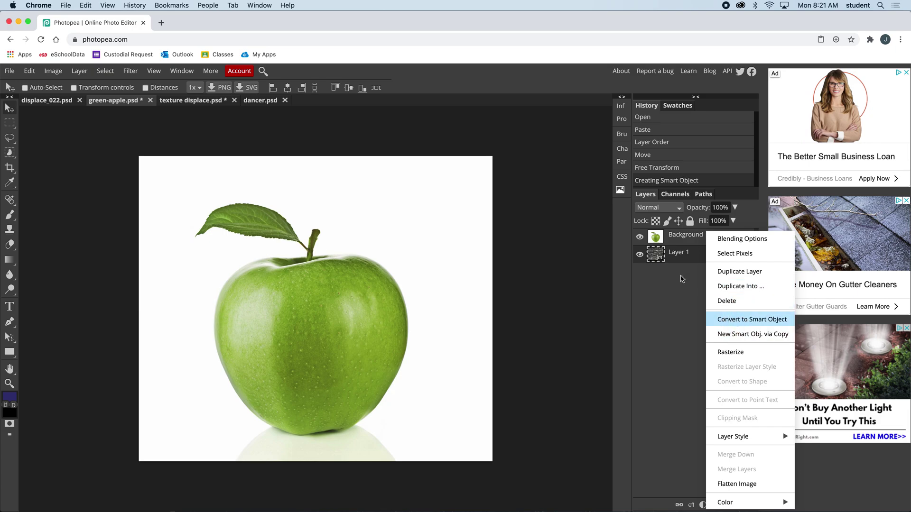
key(Return)
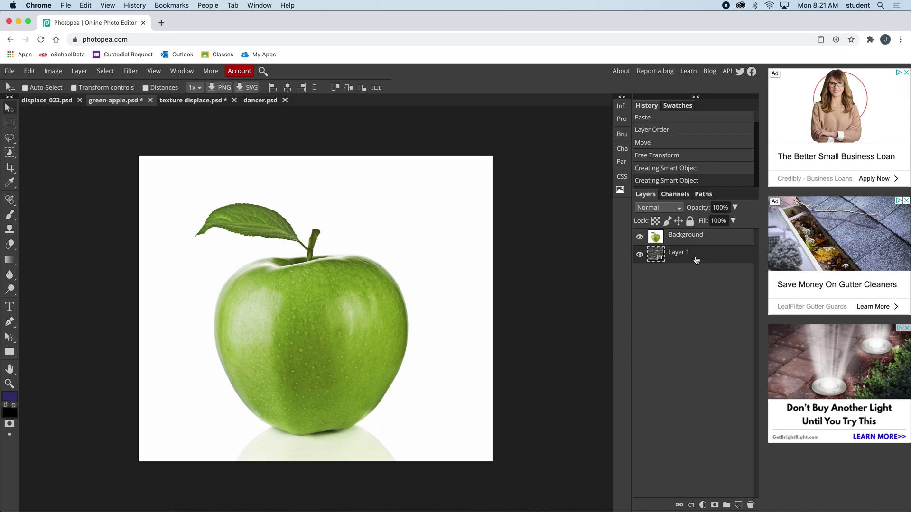
click(696, 238)
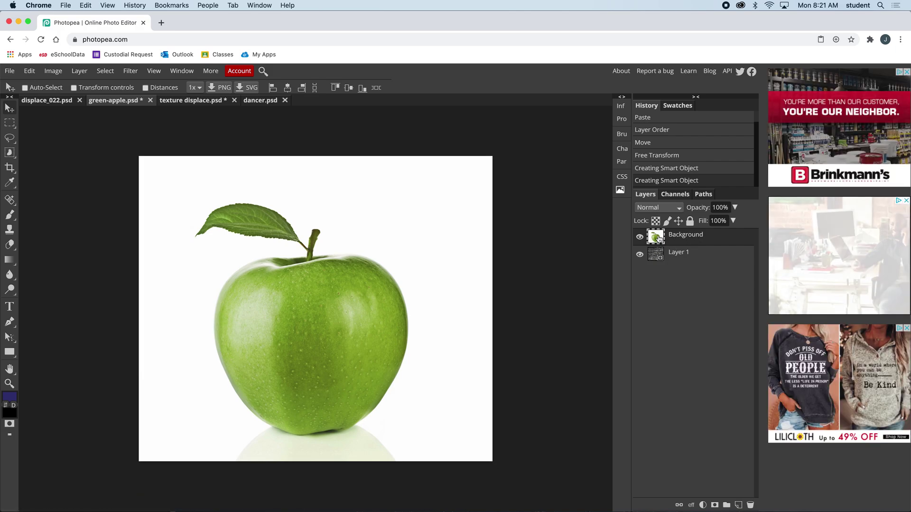
- Rename the Background layer to 'apple' and Layer 1 to 'texture'
double_click(681, 235)
text(apple)
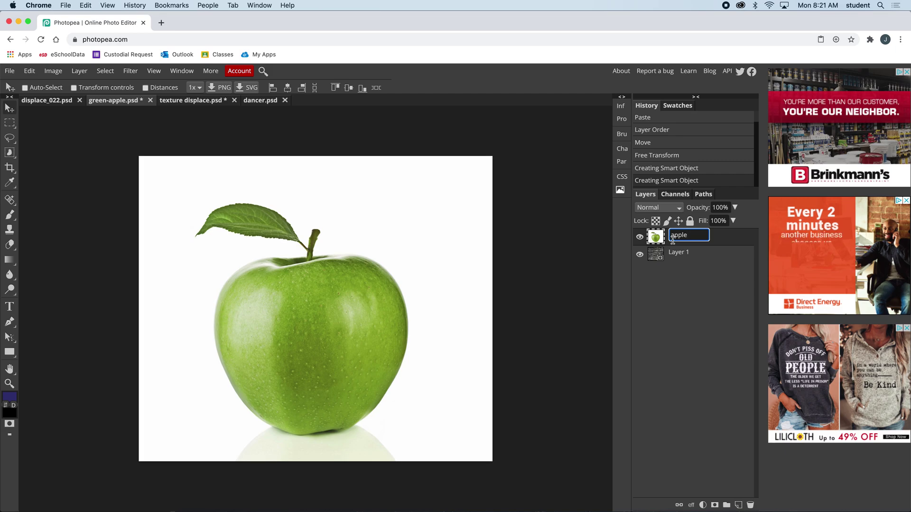
key(Return)
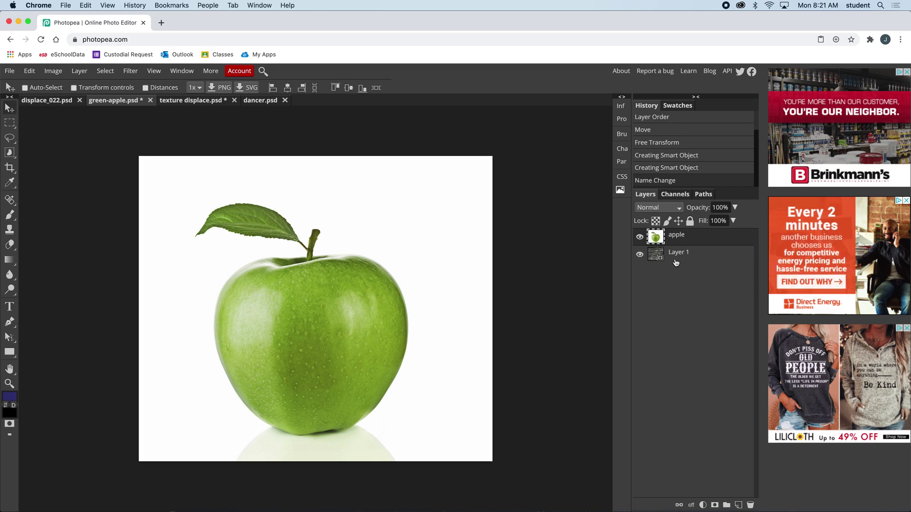
double_click(679, 253)
text(texture)
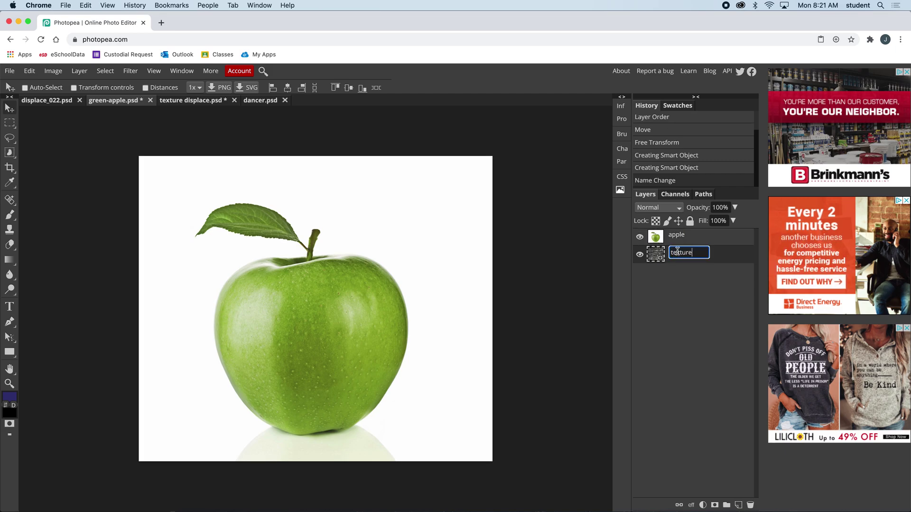
key(Return)
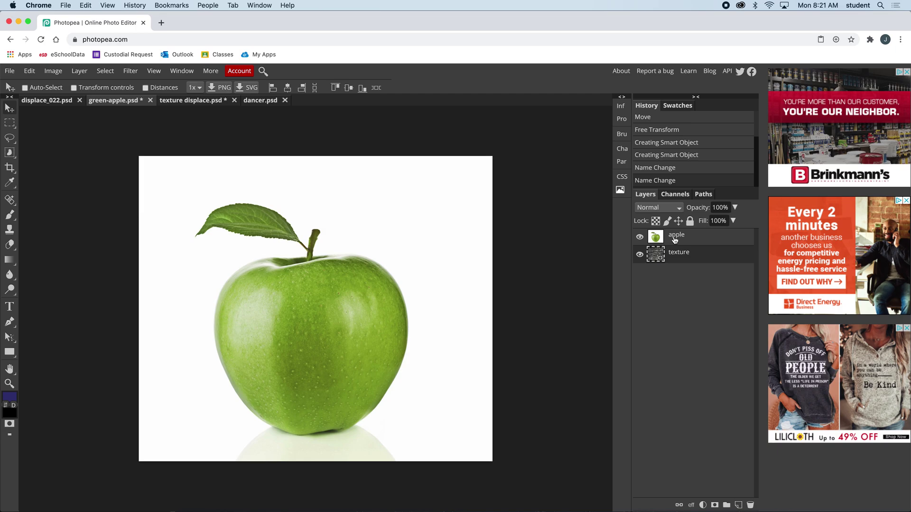
- Apply Filter > Distort > Displace to the apple layer with 50 px horizontal and vertical scale
click(679, 238)
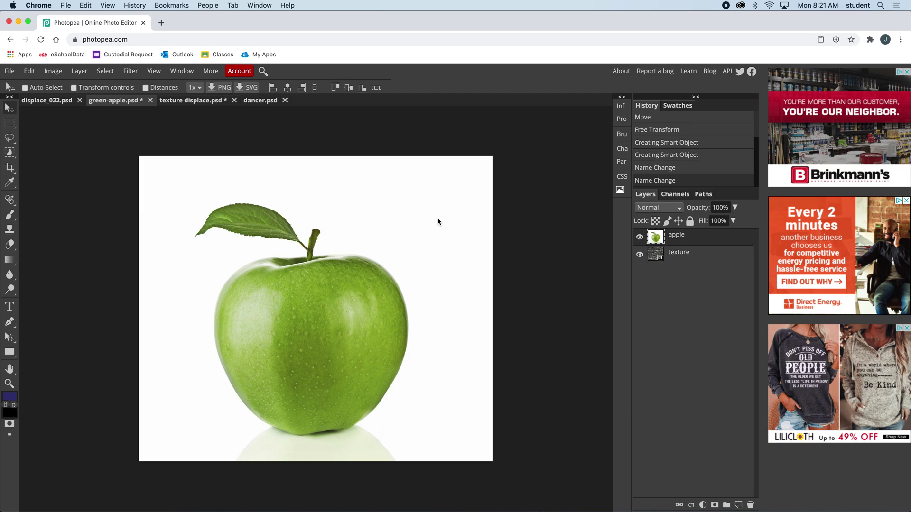
click(130, 71)
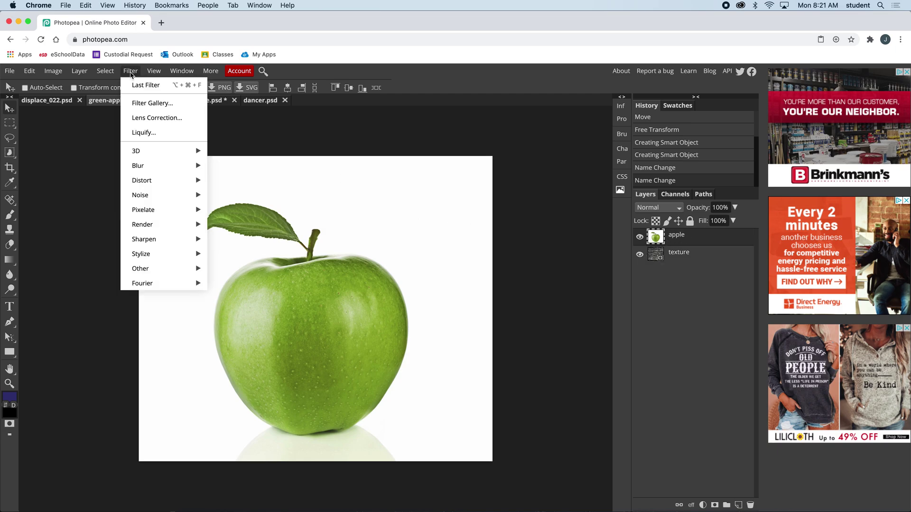
mouse_move(156, 182)
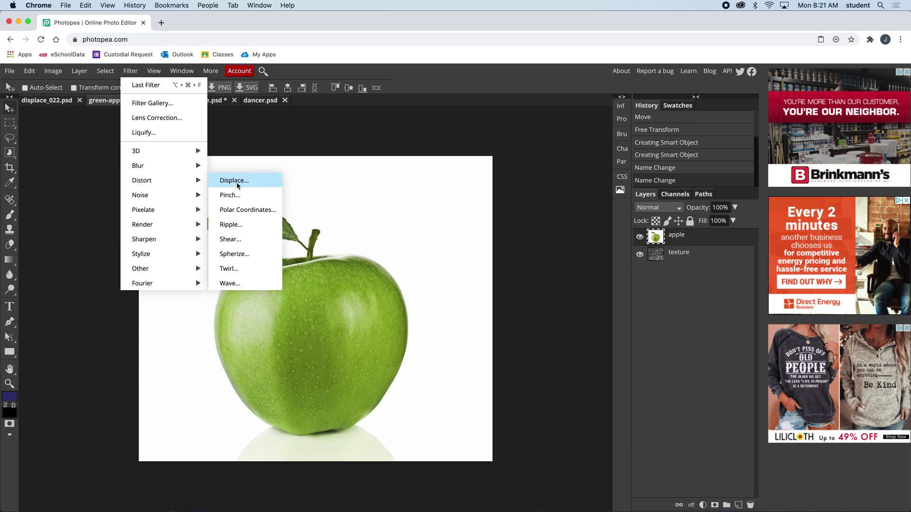
click(271, 175)
drag(226, 142, 513, 116)
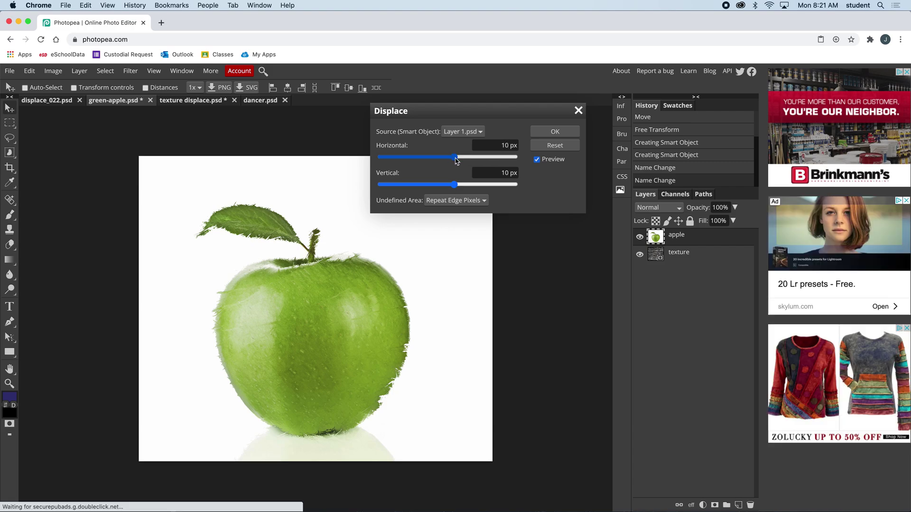
drag(456, 161, 480, 160)
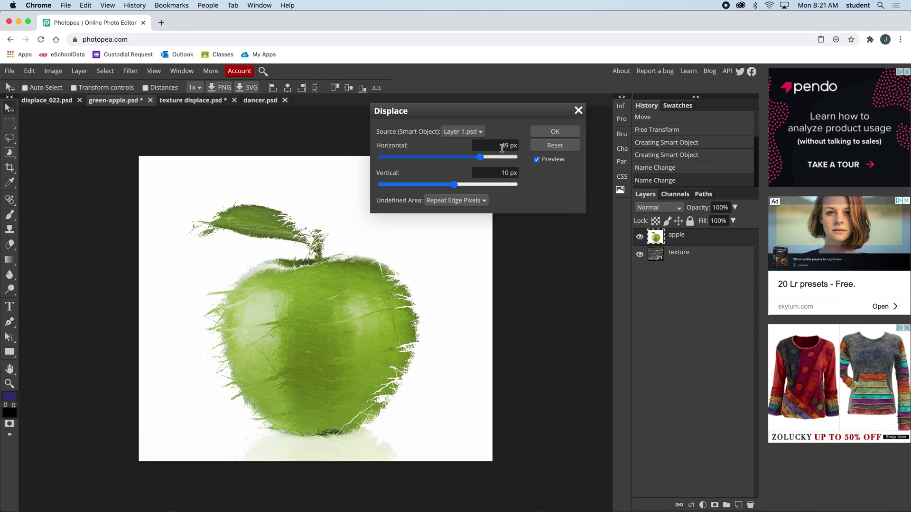
click(494, 144)
text(50)
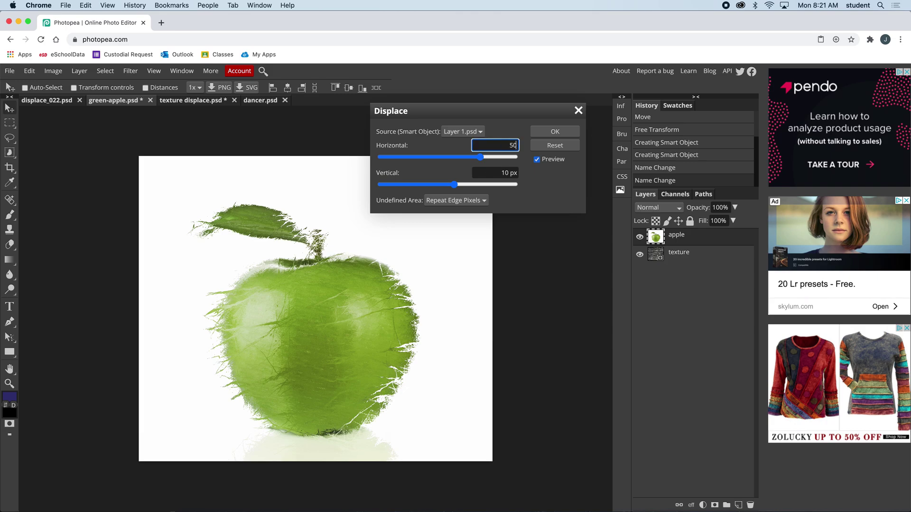
click(500, 172)
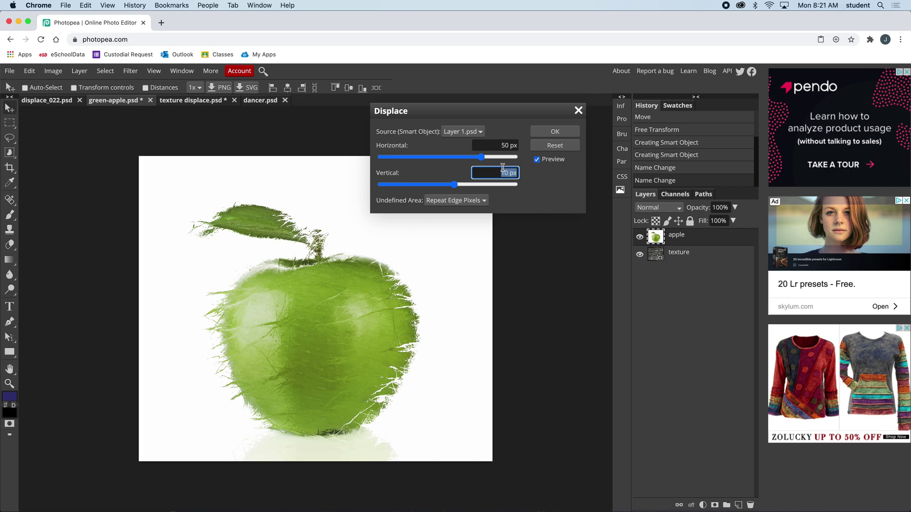
text(50)
key(Return)
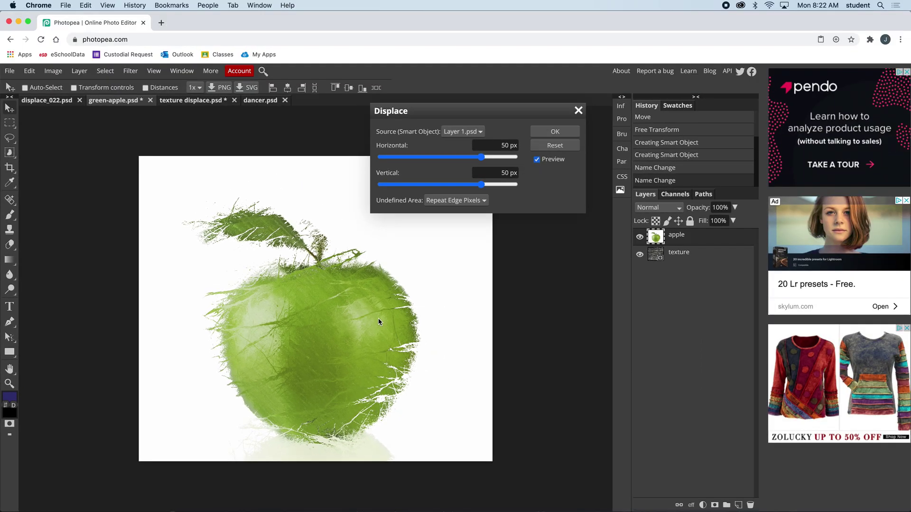
click(553, 133)
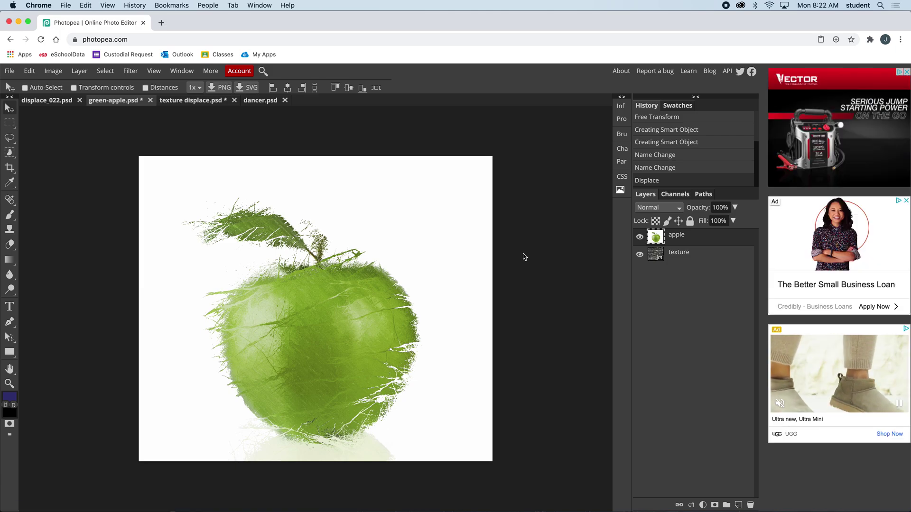
- Undo the displacement, duplicate the apple layer, and place 'apple copy' below 'texture' with 'apple' selected
key(ctrl+z)
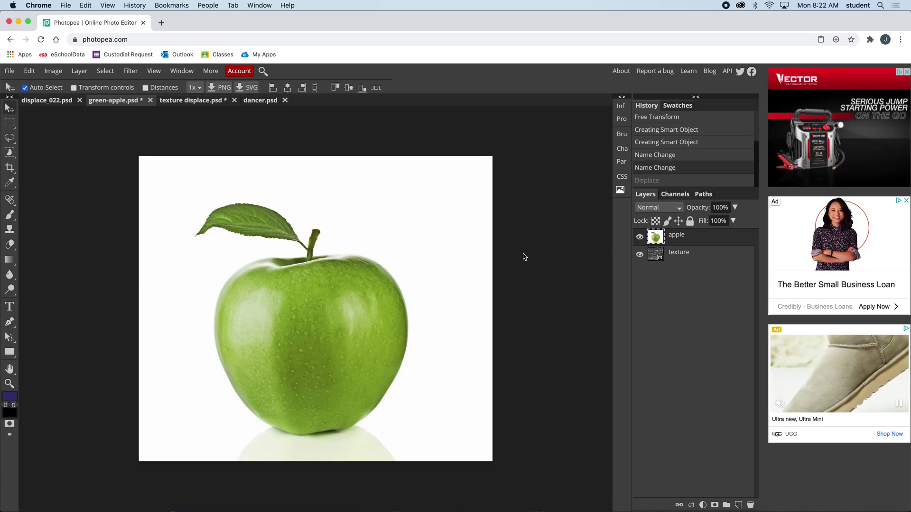
drag(695, 240, 738, 505)
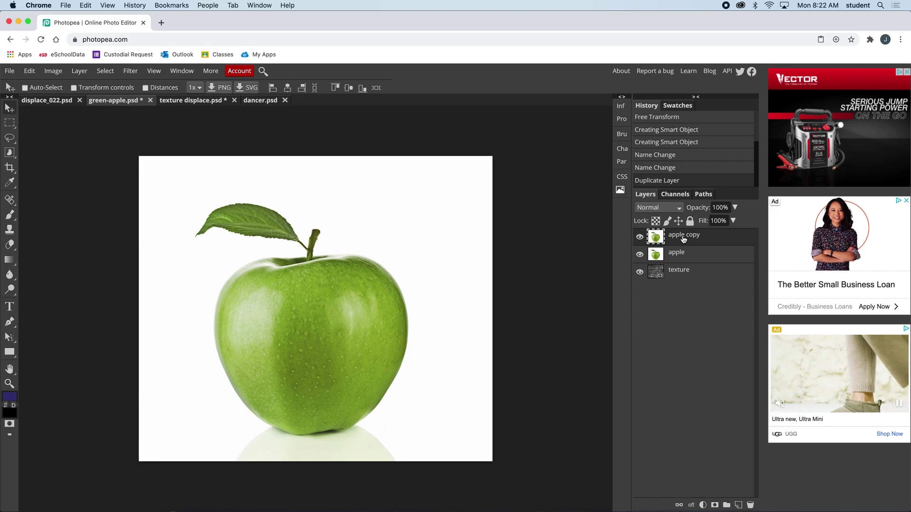
drag(684, 239, 684, 286)
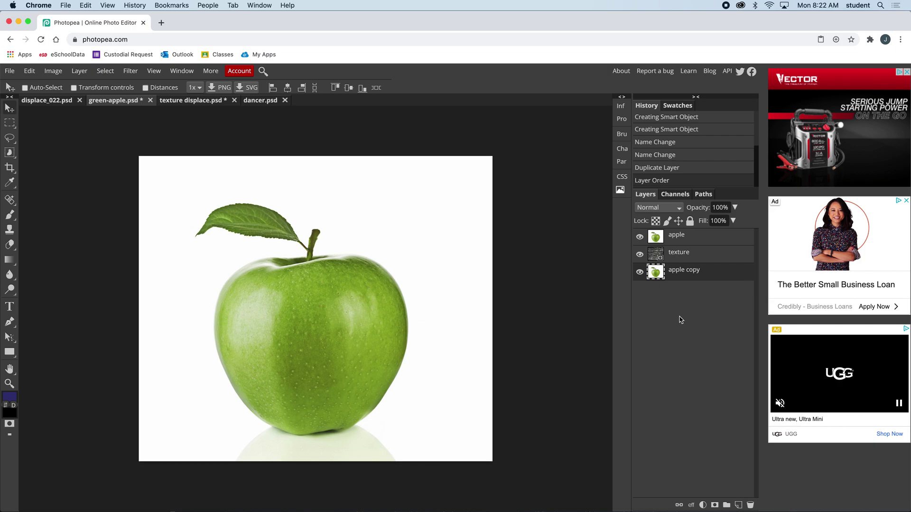
click(683, 236)
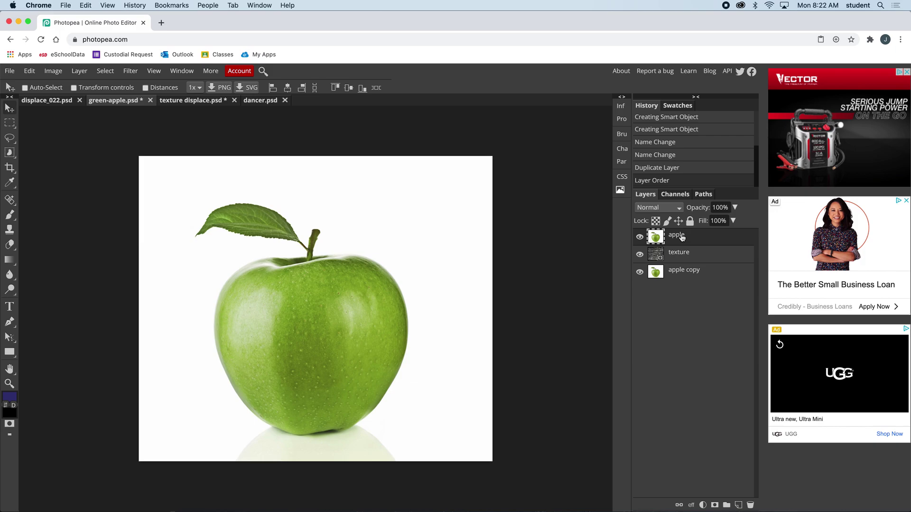
- Run Displace on the top apple layer with 50 px horizontal and 50 px vertical scale
click(131, 73)
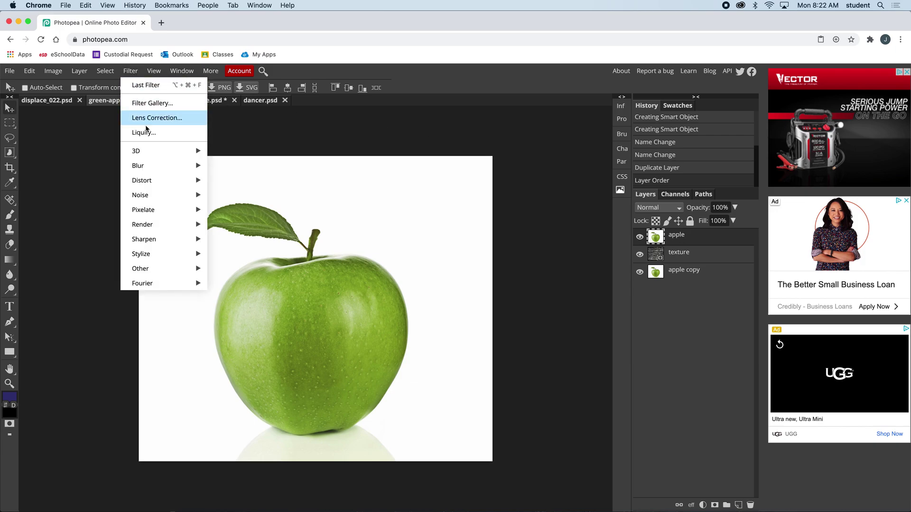
mouse_move(156, 185)
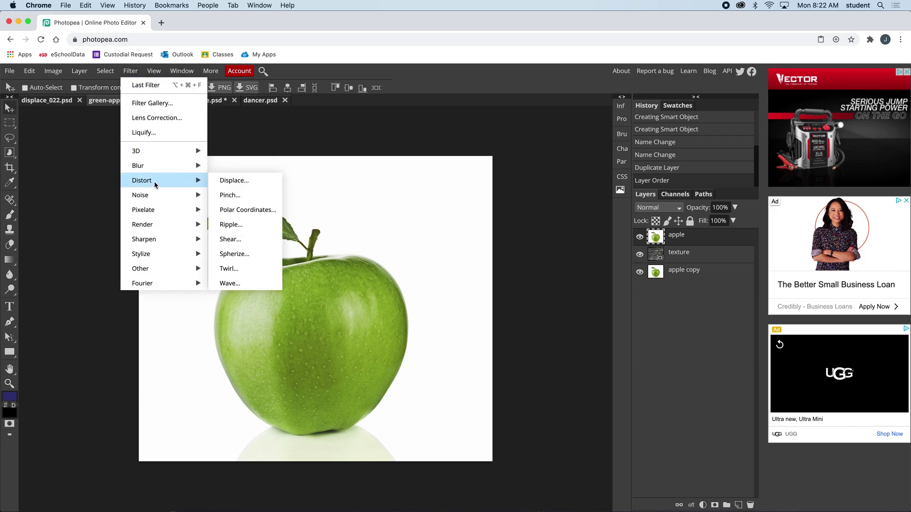
click(226, 184)
click(498, 141)
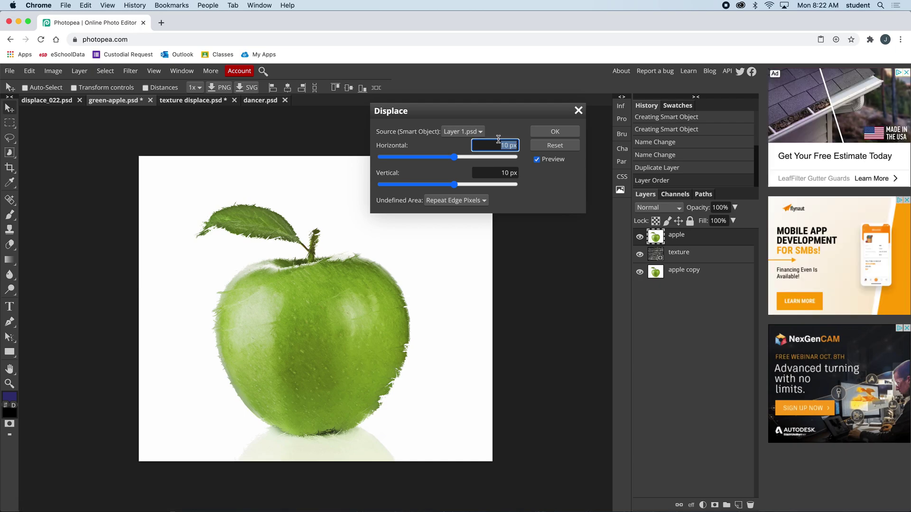
text(50)
key(Tab)
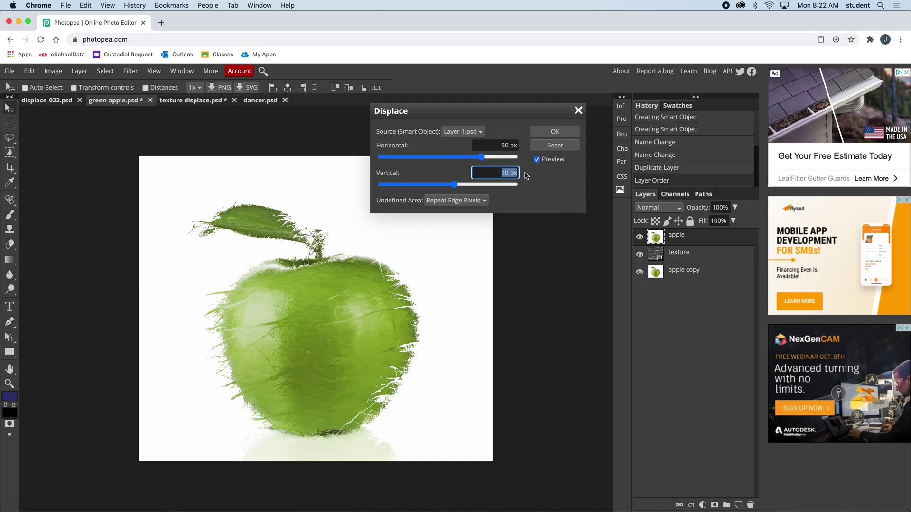
text(50)
key(Return)
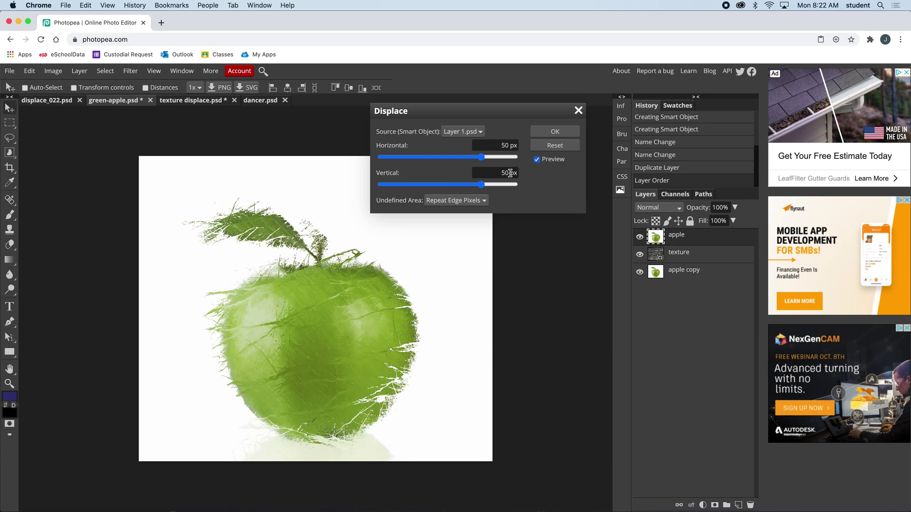
click(555, 133)
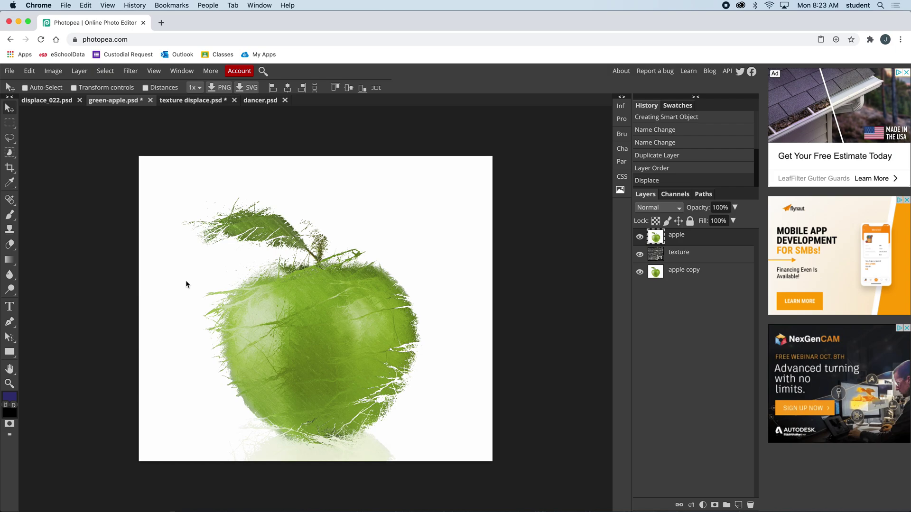
click(13, 247)
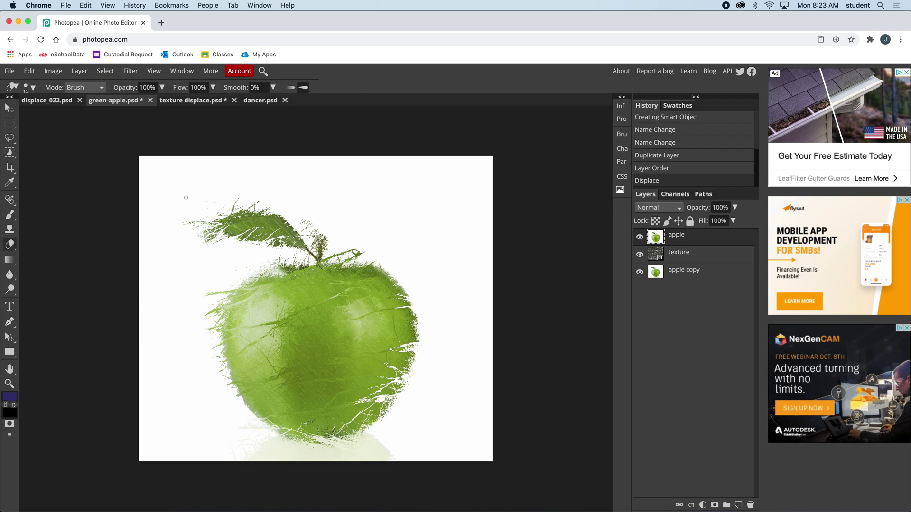
- Make the eraser fully soft at 0% hardness and size 600, undoing a trial stroke
key(bracketright)
key(bracketright)
key(bracketright)
key(bracketright)
key(bracketright)
key(bracketright)
key(bracketright)
key(bracketright)
key(bracketright)
key(bracketright)
key(bracketright)
key(bracketright)
key(bracketright)
key(bracketright)
key(bracketright)
key(bracketright)
key(bracketright)
key(bracketright)
key(bracketright)
key(bracketright)
click(28, 88)
drag(130, 135, 21, 139)
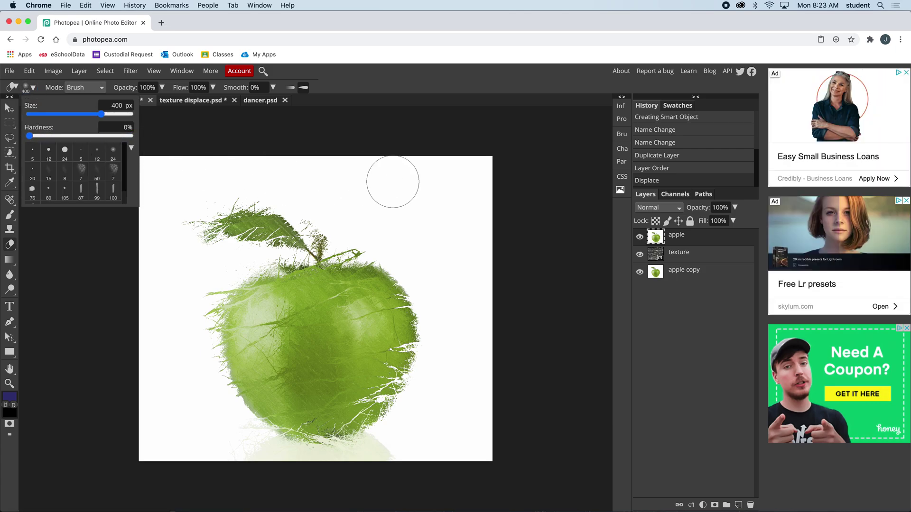
key(bracketright)
key(bracketright)
drag(415, 201, 433, 189)
key(bracketright)
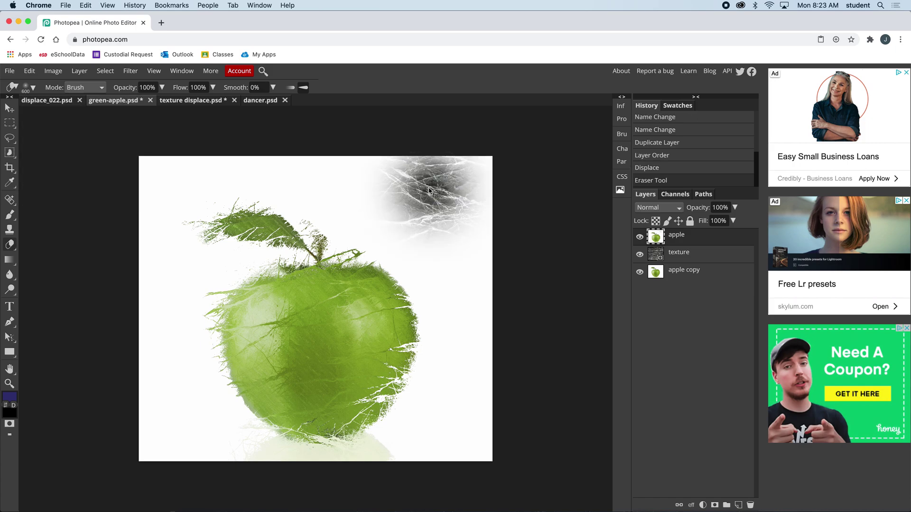
key(ctrl+z)
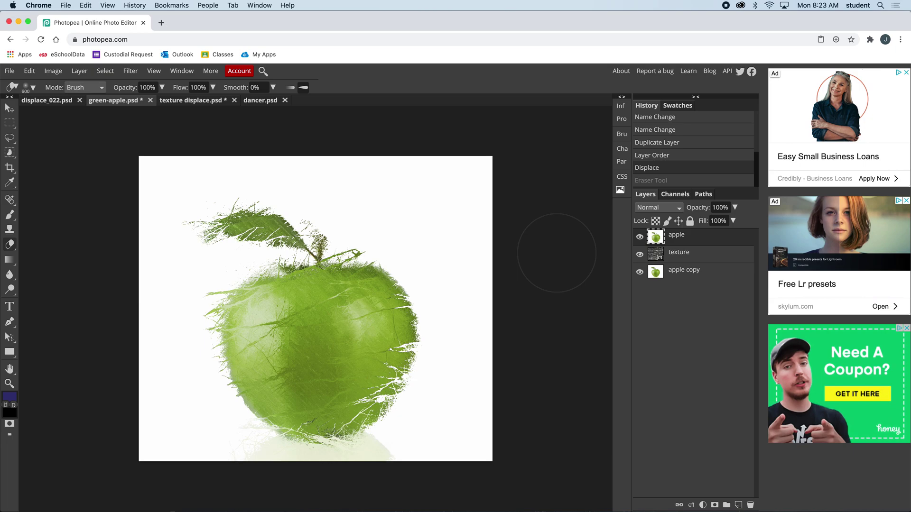
- Undo two test eraser strokes on the right side and hide the texture layer
drag(472, 218, 478, 224)
mouse_move(485, 270)
mouse_down()
mouse_move(456, 380)
mouse_move(408, 446)
mouse_up()
key(ctrl+z)
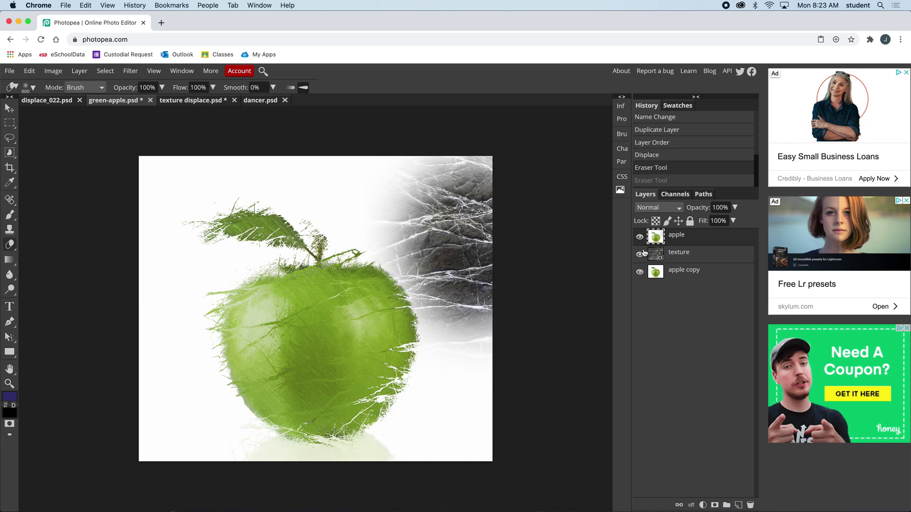
key(ctrl+z)
click(640, 257)
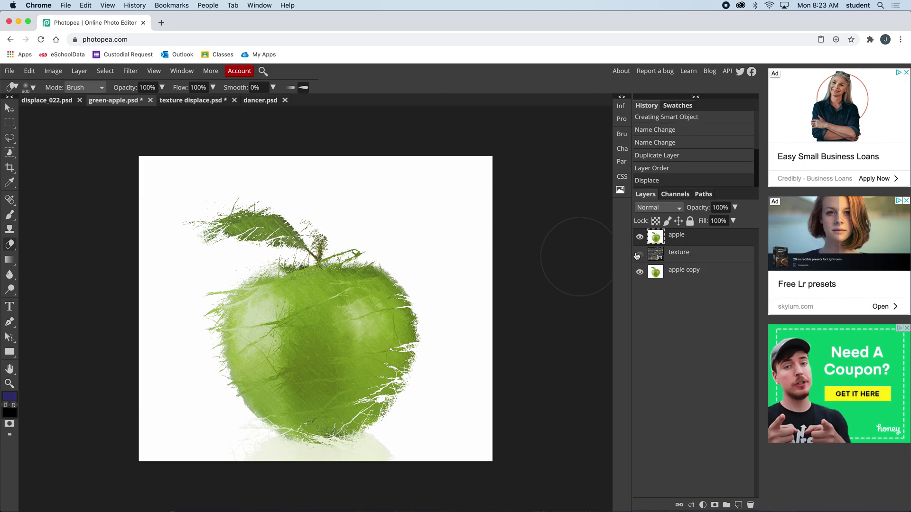
- Soft-erase the displaced apple's leaf and left side to reveal the clean apple beneath
mouse_move(275, 221)
mouse_down()
mouse_move(213, 282)
mouse_move(230, 209)
mouse_move(220, 407)
mouse_move(238, 195)
mouse_move(277, 216)
mouse_move(252, 379)
mouse_move(261, 422)
mouse_move(227, 379)
mouse_up()
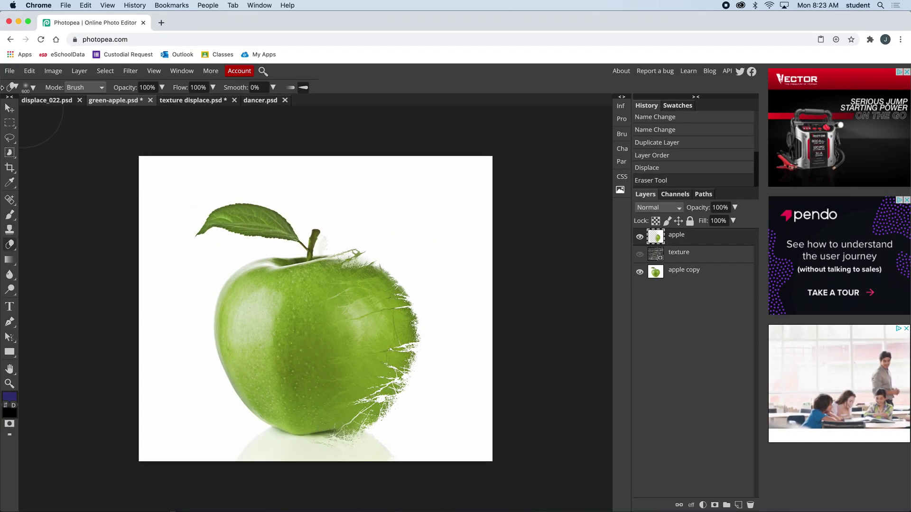
click(9, 108)
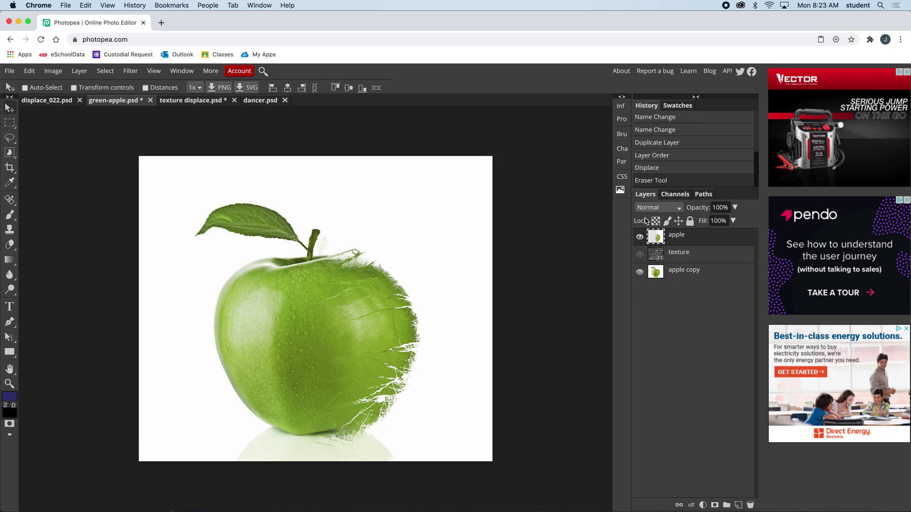
- Shift the torn apple layer right so its ragged edge aligns with the apple's right half
drag(331, 326, 380, 314)
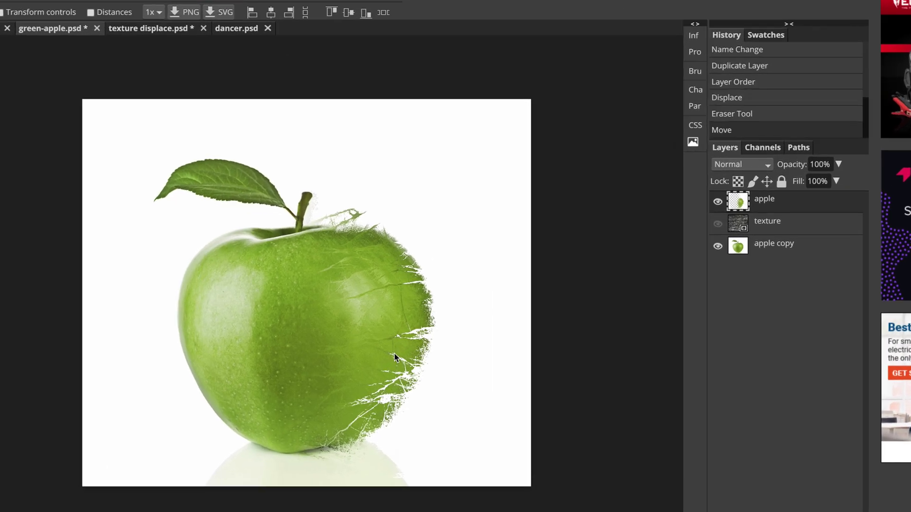